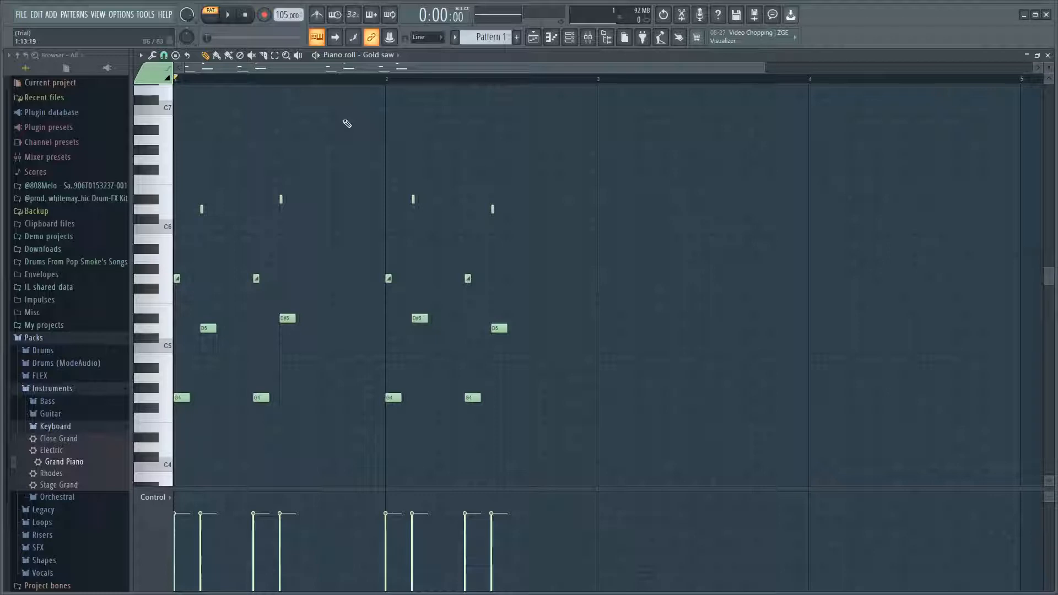
# - Add a Sytrus synthesizer channel to the channel rack and place its window clear of the rack
pyautogui.click(570, 39)
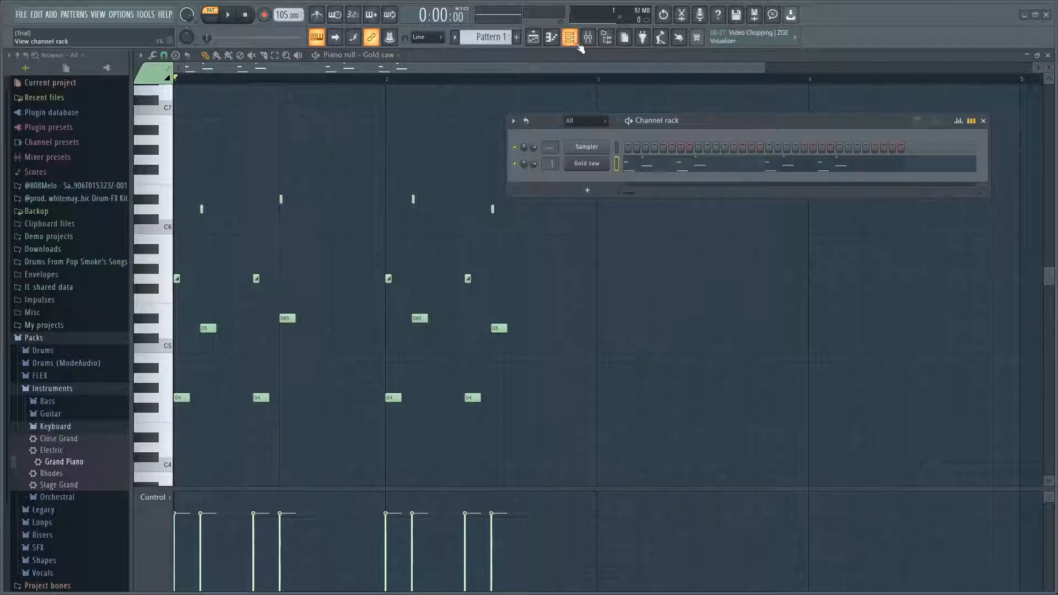
pyautogui.click(594, 190)
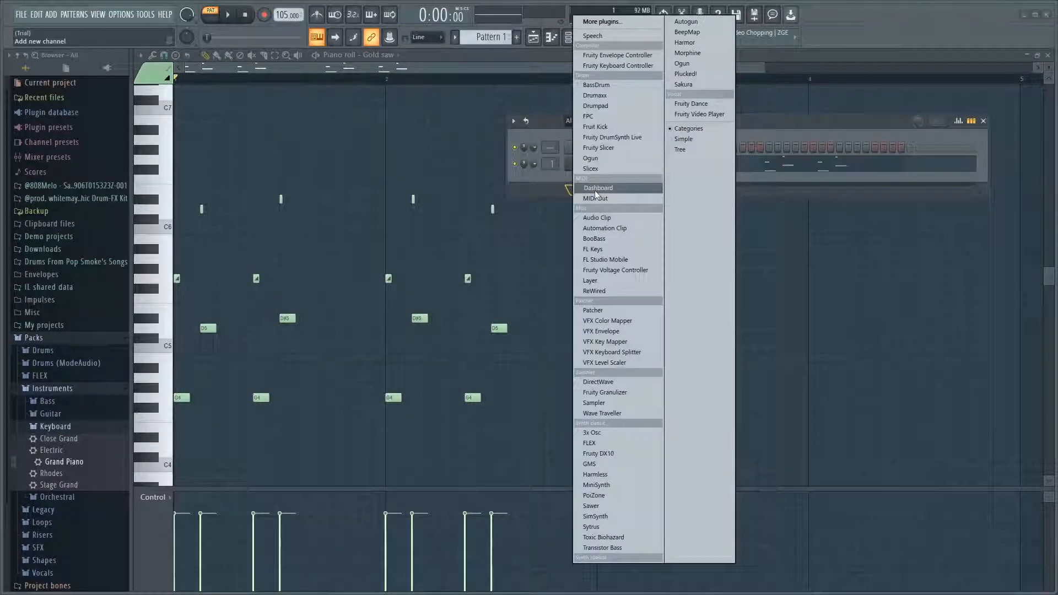
pyautogui.click(597, 527)
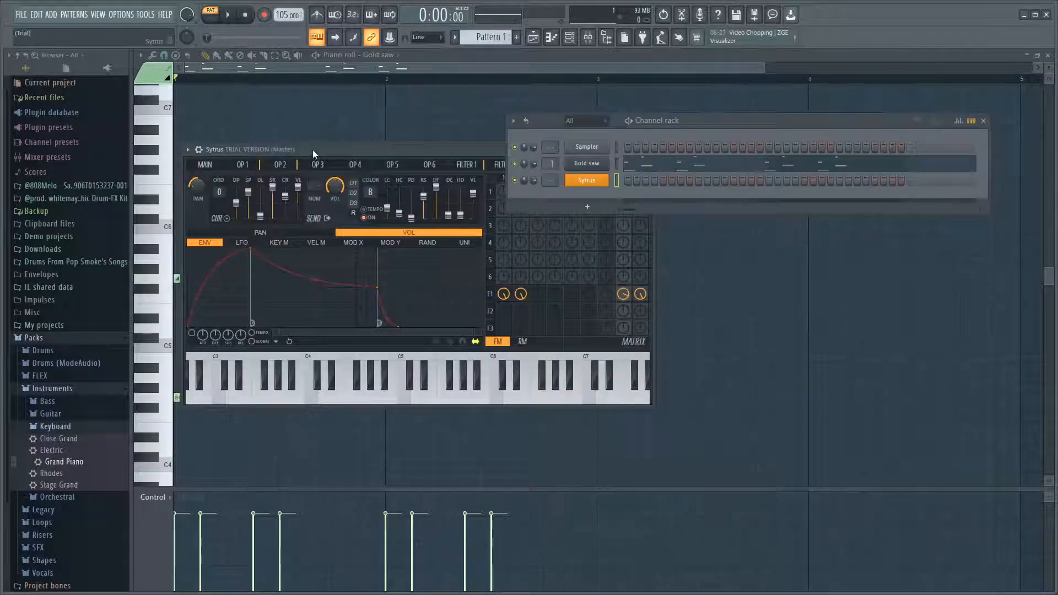
pyautogui.moveTo(312, 150); pyautogui.dragTo(464, 250)
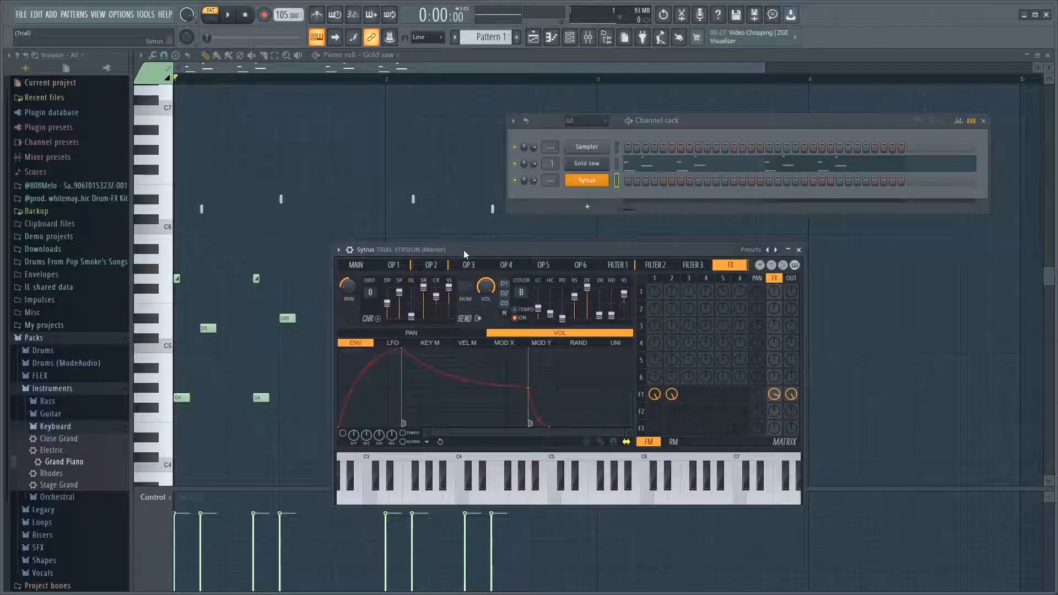
# - Load the Gold saw synth preset into the new Sytrus channel
pyautogui.click(338, 250)
pyautogui.moveTo(350, 280)
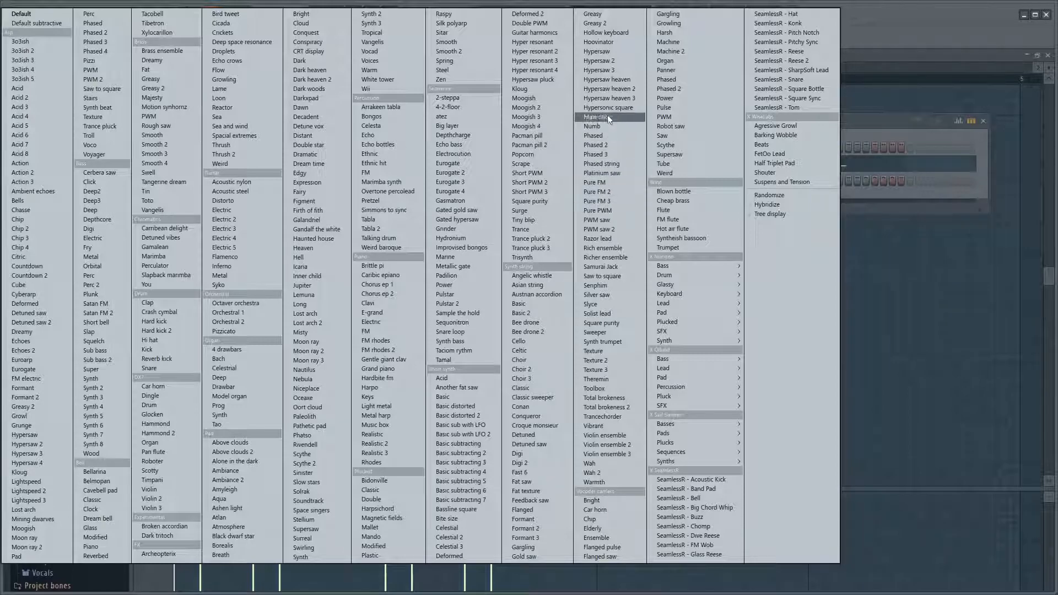
pyautogui.click(534, 556)
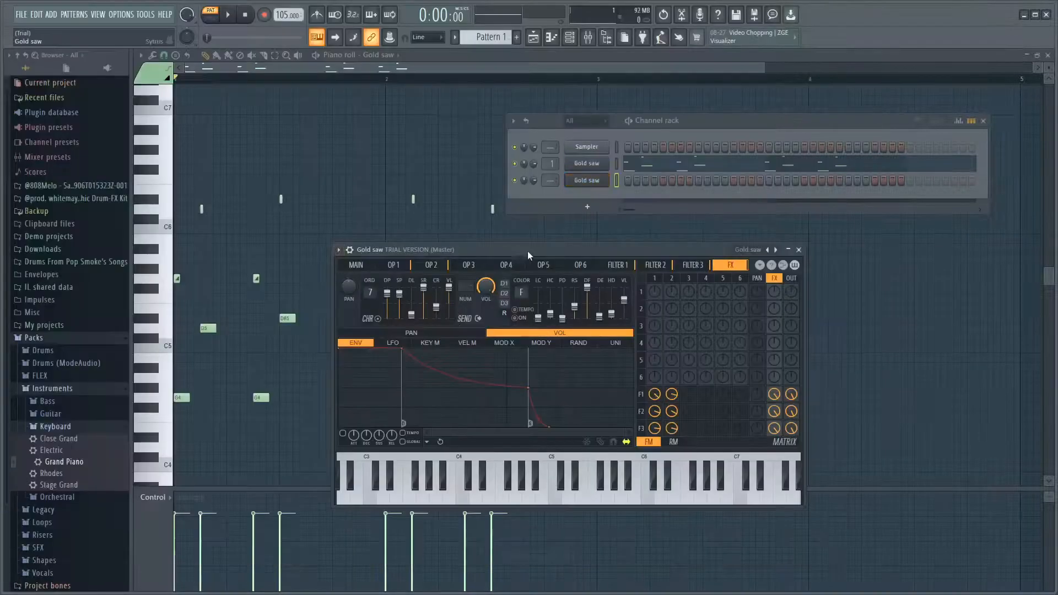
pyautogui.moveTo(527, 250); pyautogui.dragTo(534, 242)
# - Examine the new Gold saw's main, operator and filter settings
pyautogui.click(363, 257)
pyautogui.click(400, 257)
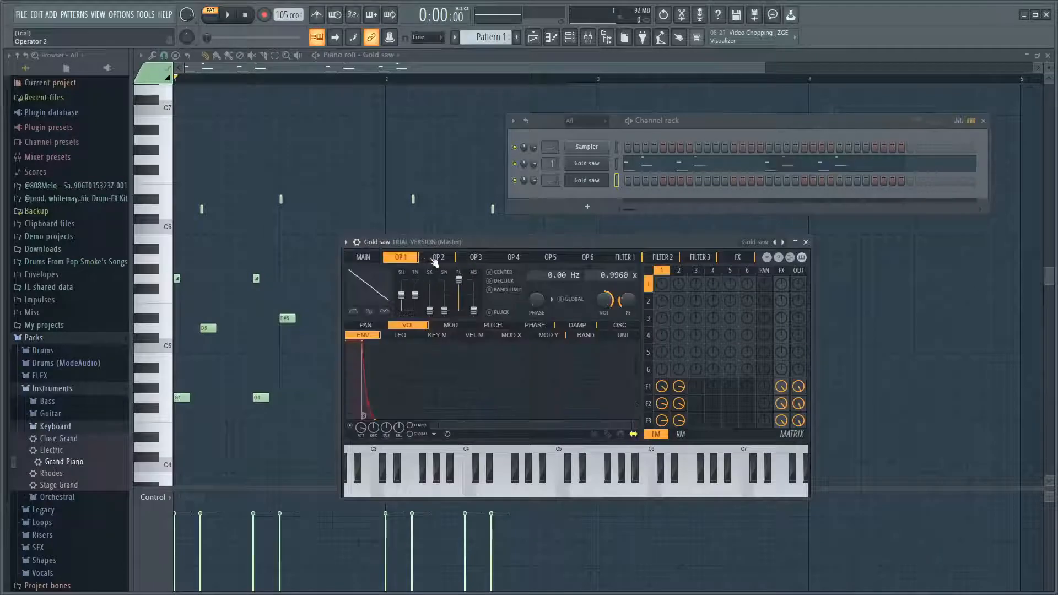
pyautogui.click(438, 258)
pyautogui.click(551, 258)
pyautogui.click(587, 257)
pyautogui.click(633, 258)
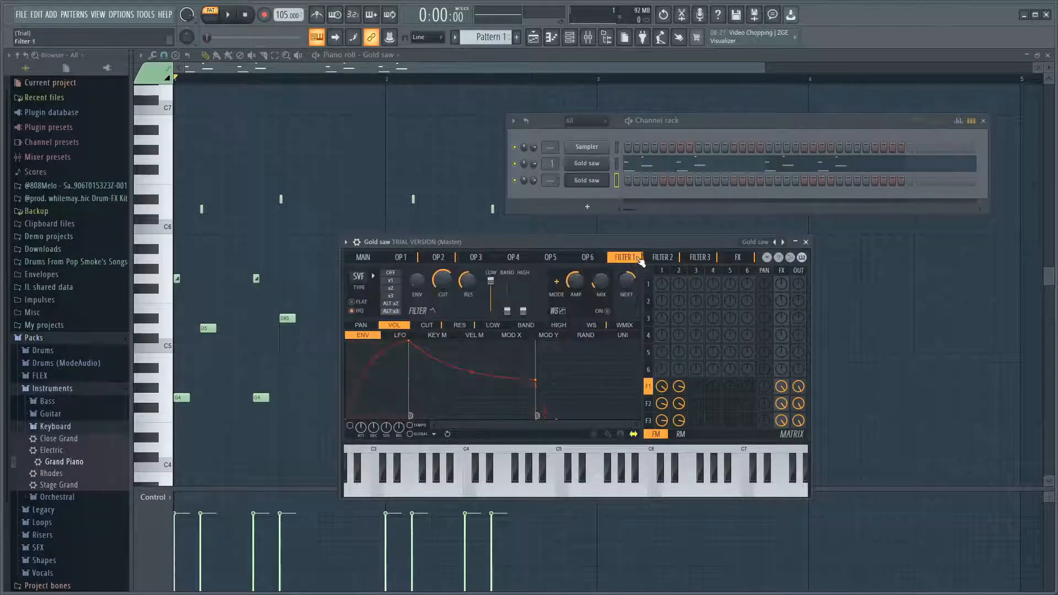
pyautogui.click(662, 257)
pyautogui.click(699, 257)
pyautogui.click(362, 257)
pyautogui.click(401, 257)
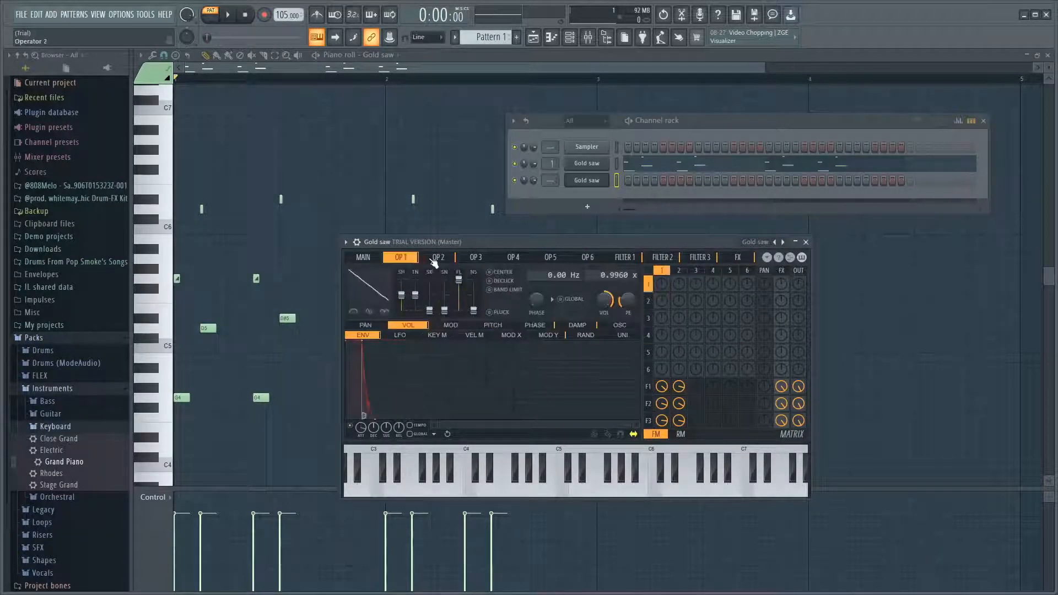
pyautogui.click(438, 257)
pyautogui.click(363, 257)
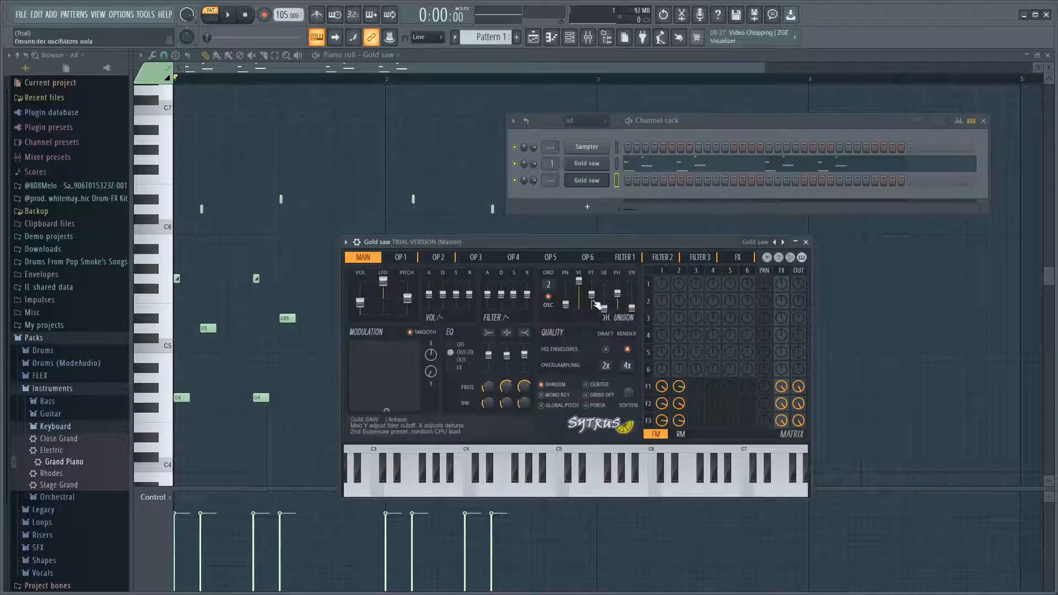
# - Turn off the three delays and their tempo-based timing in the new Gold saw's effects settings
pyautogui.click(736, 258)
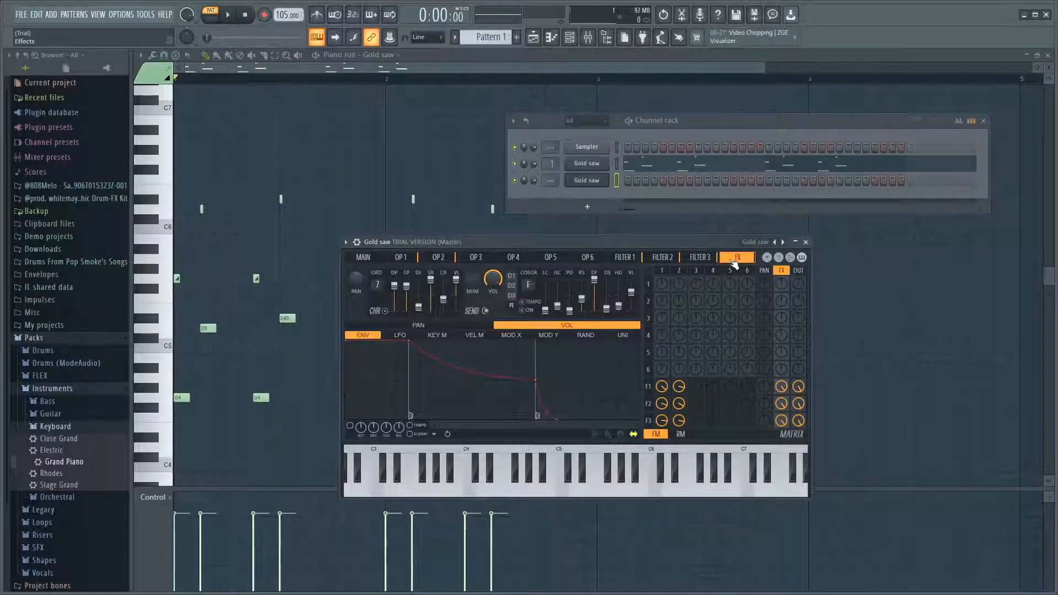
pyautogui.click(514, 278)
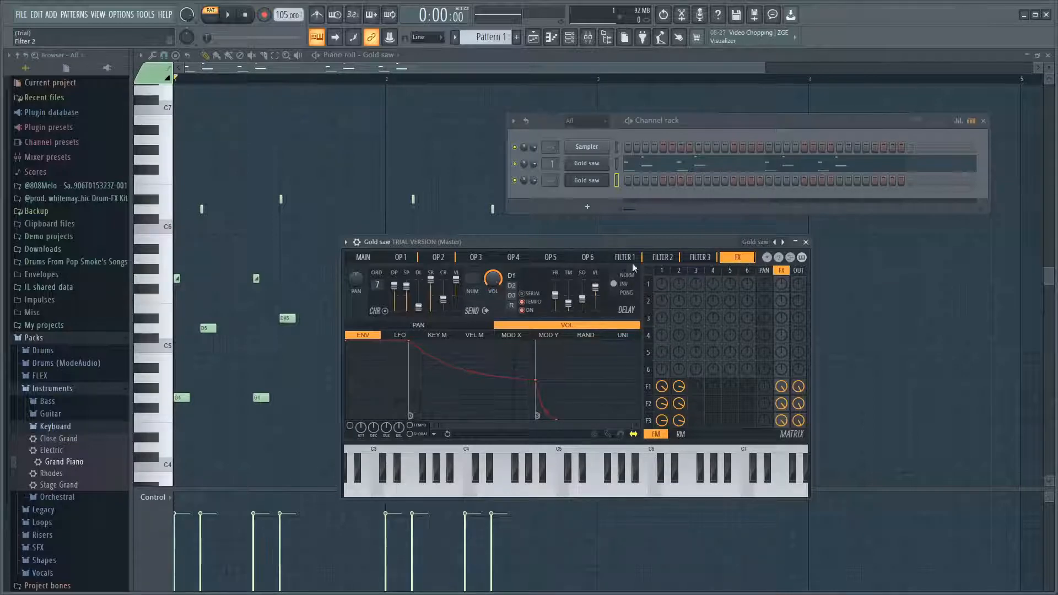
pyautogui.click(513, 307)
pyautogui.click(512, 295)
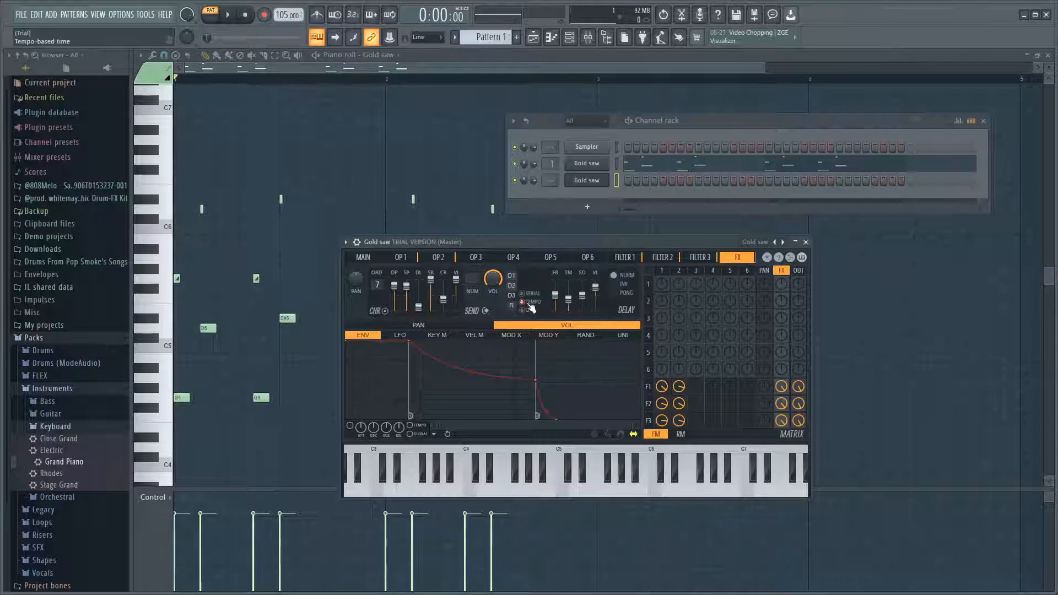
pyautogui.click(511, 285)
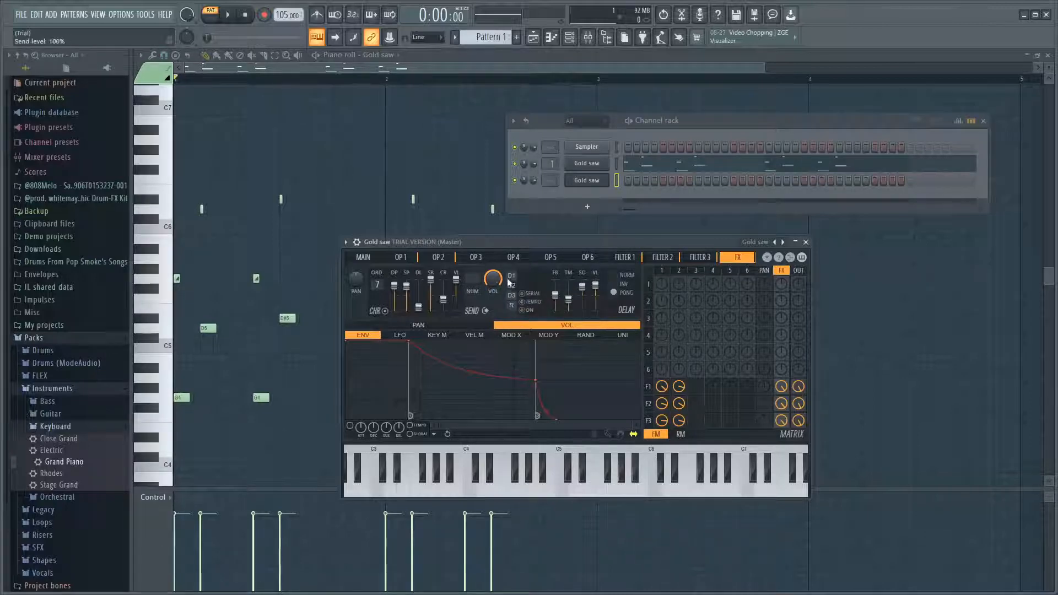
pyautogui.click(512, 276)
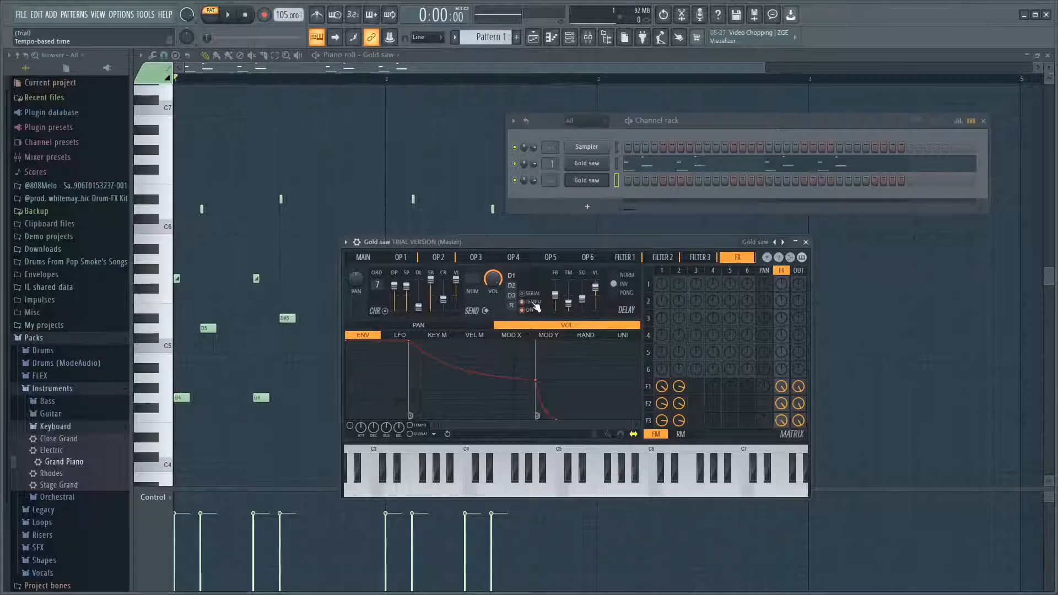
# - Audition a note on the new Gold saw and check its reverb and third delay settings
pyautogui.click(588, 465)
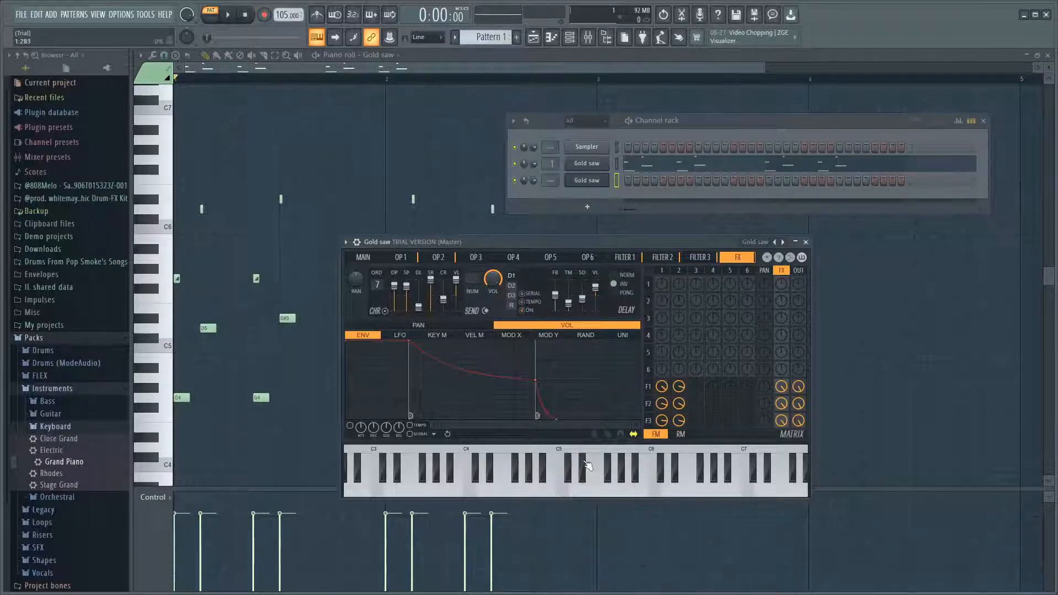
pyautogui.click(582, 465)
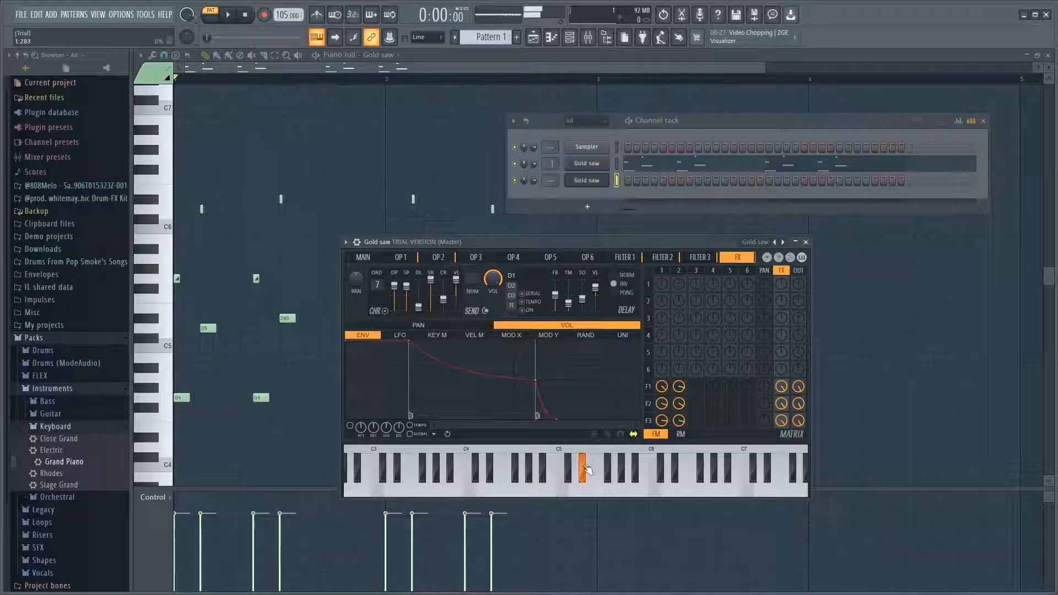
pyautogui.click(512, 305)
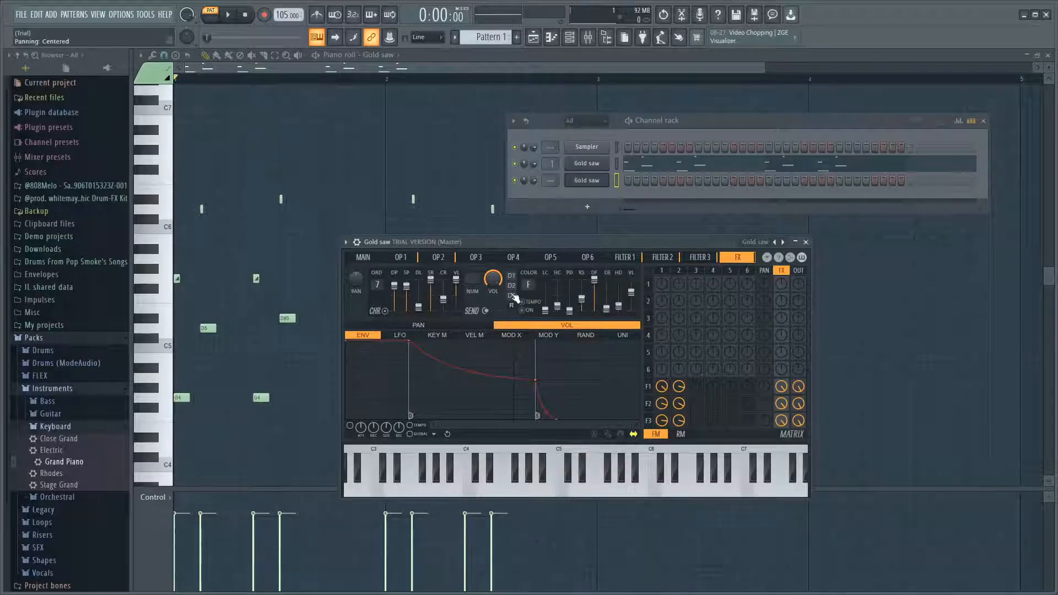
pyautogui.click(512, 295)
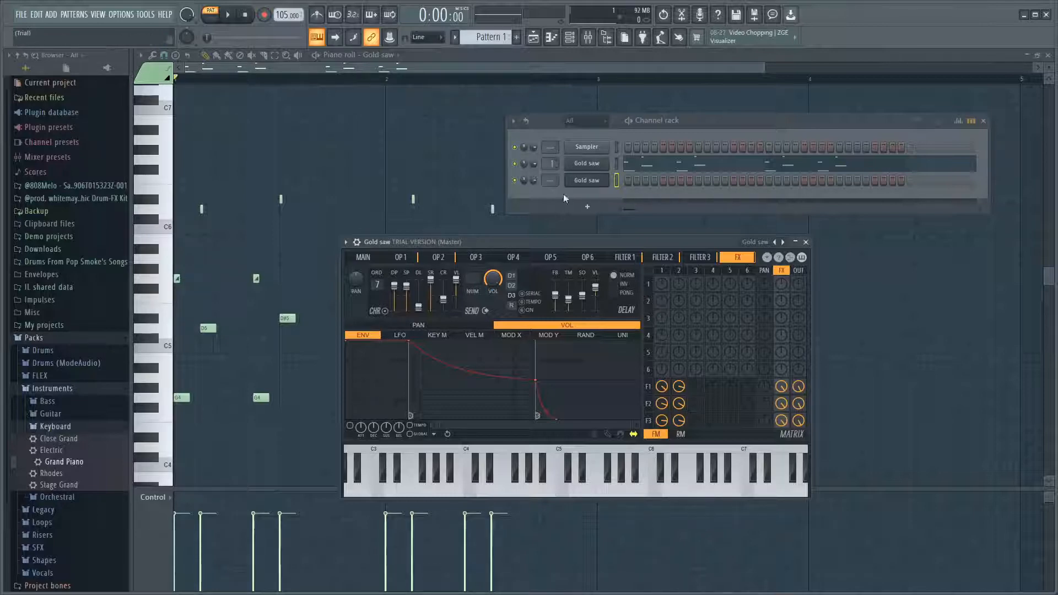
# - Open the original Gold saw channel's synth and examine its operator, filter and delay settings
pyautogui.click(586, 164)
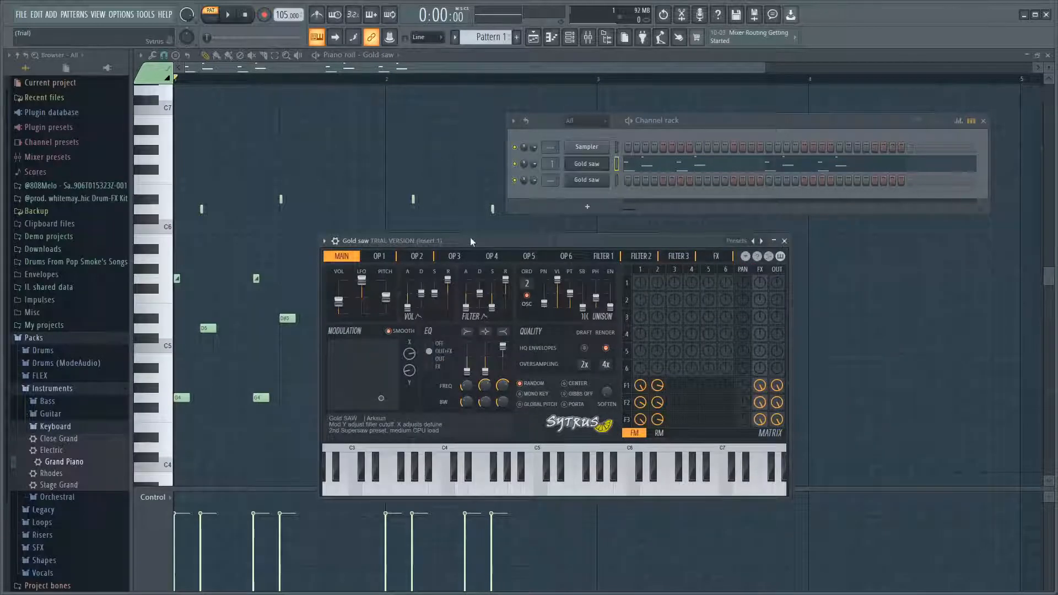
pyautogui.moveTo(434, 238); pyautogui.dragTo(440, 230)
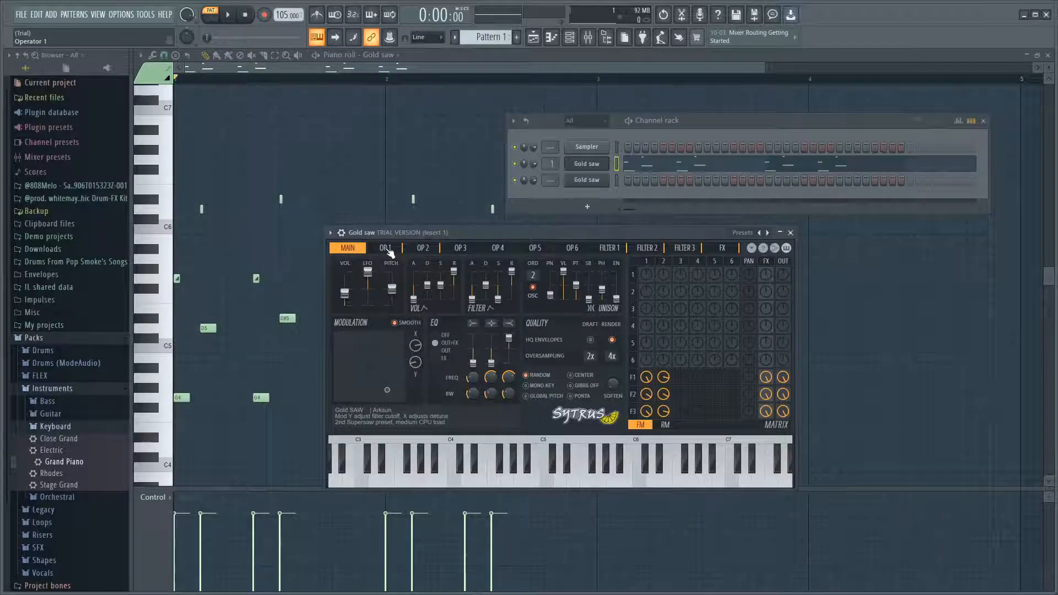
pyautogui.click(385, 248)
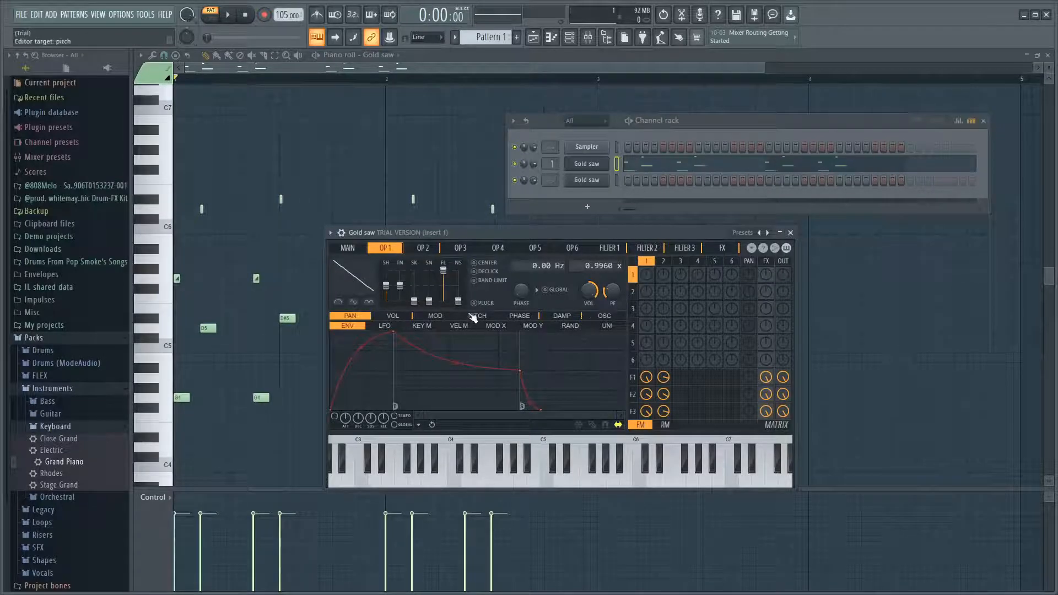
pyautogui.click(425, 249)
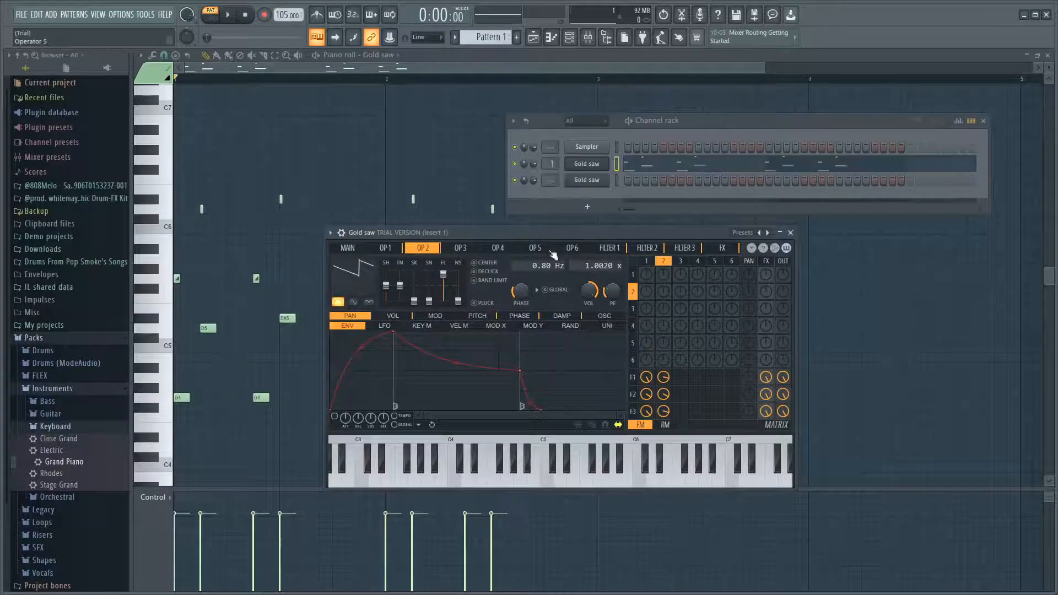
pyautogui.click(610, 248)
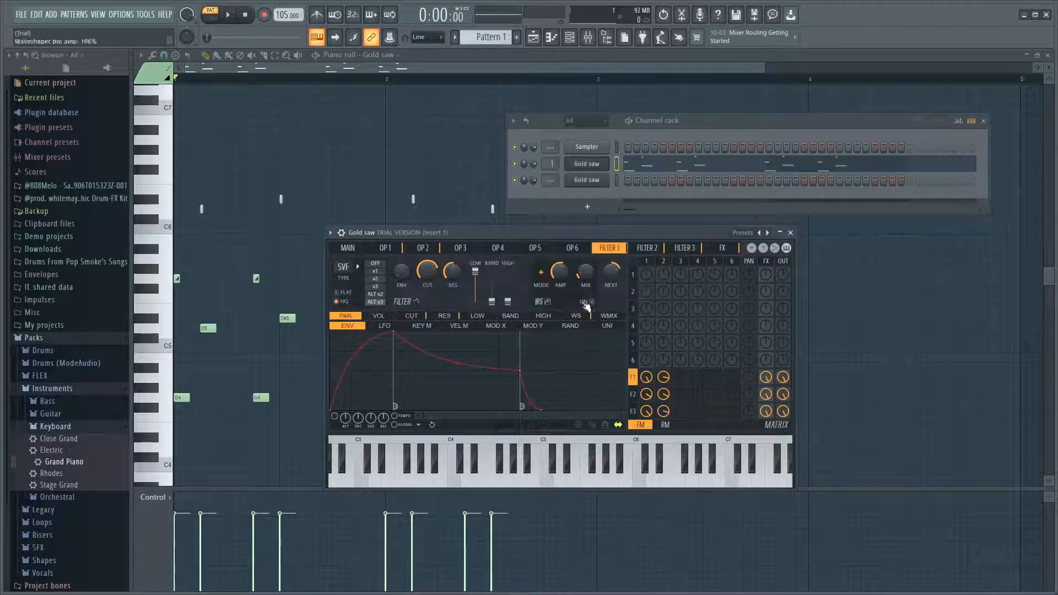
pyautogui.click(648, 248)
pyautogui.click(685, 248)
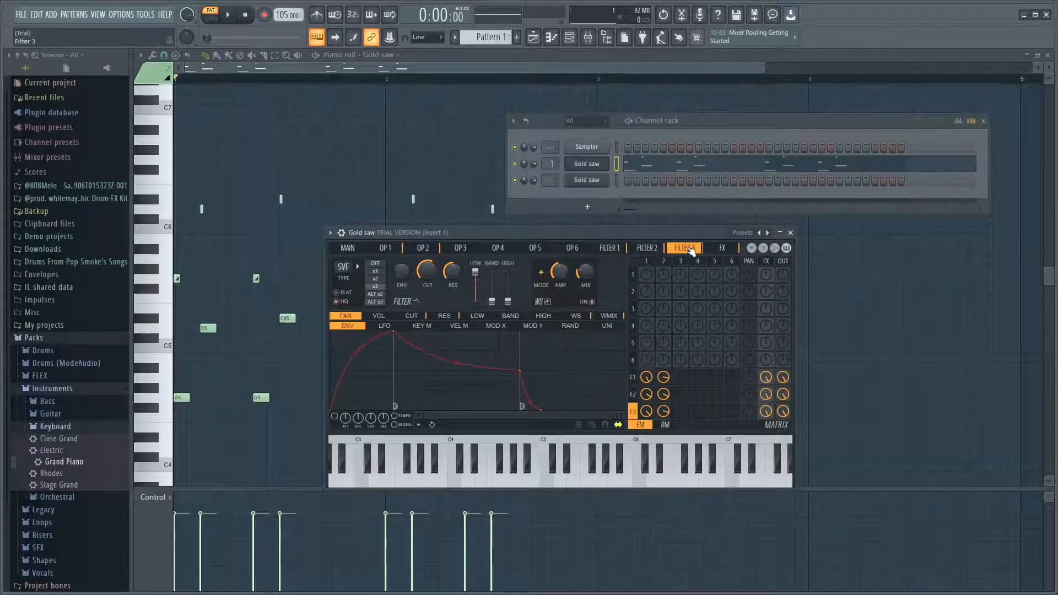
pyautogui.click(724, 248)
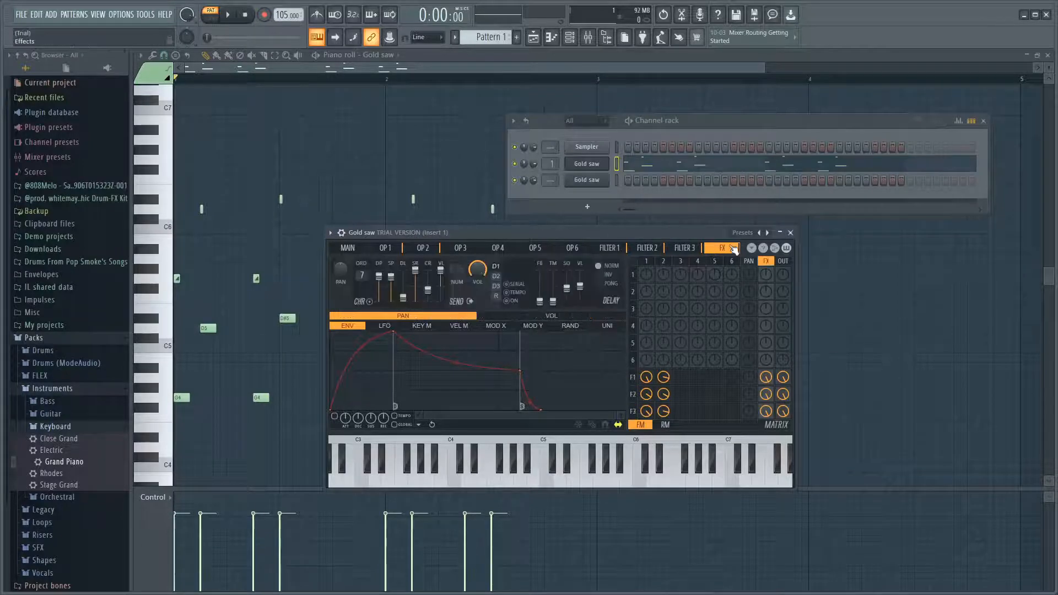
pyautogui.click(497, 295)
pyautogui.click(497, 269)
# - Review the original Gold saw's filters, first two operators and main envelope and EQ settings, and close the synth
pyautogui.click(683, 248)
pyautogui.click(653, 248)
pyautogui.click(608, 248)
pyautogui.click(423, 248)
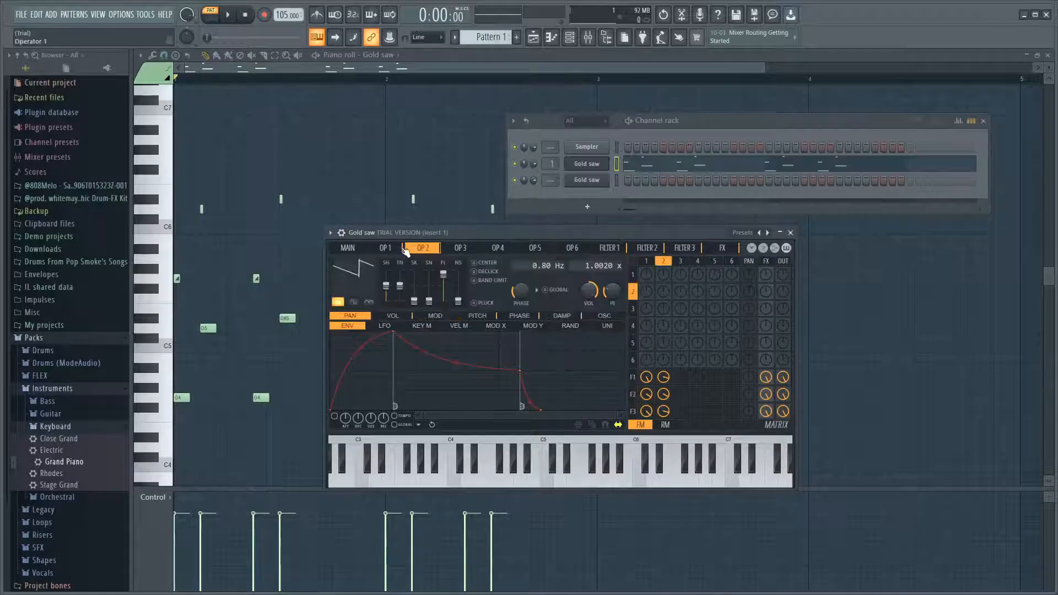
pyautogui.click(385, 248)
pyautogui.click(349, 248)
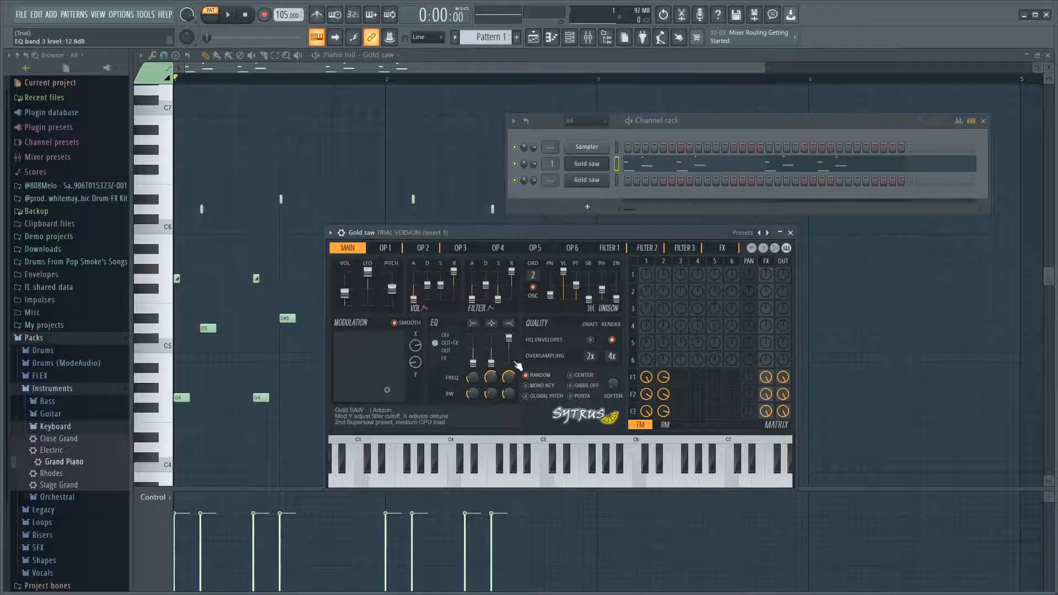
pyautogui.click(790, 233)
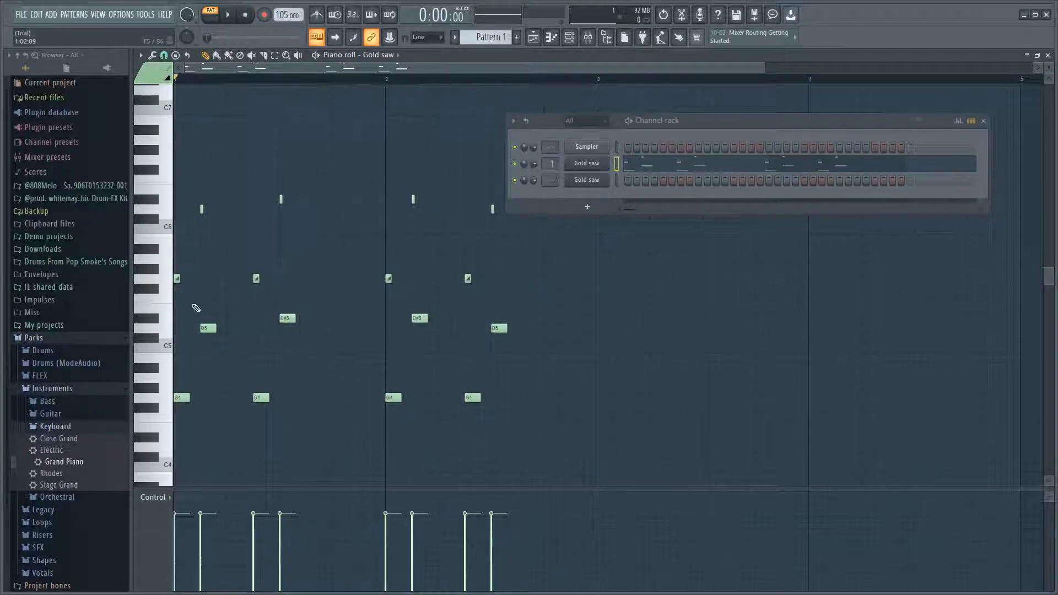
# - Try a short slide note at G5 just before the first D5 note and delete it
pyautogui.click(194, 279)
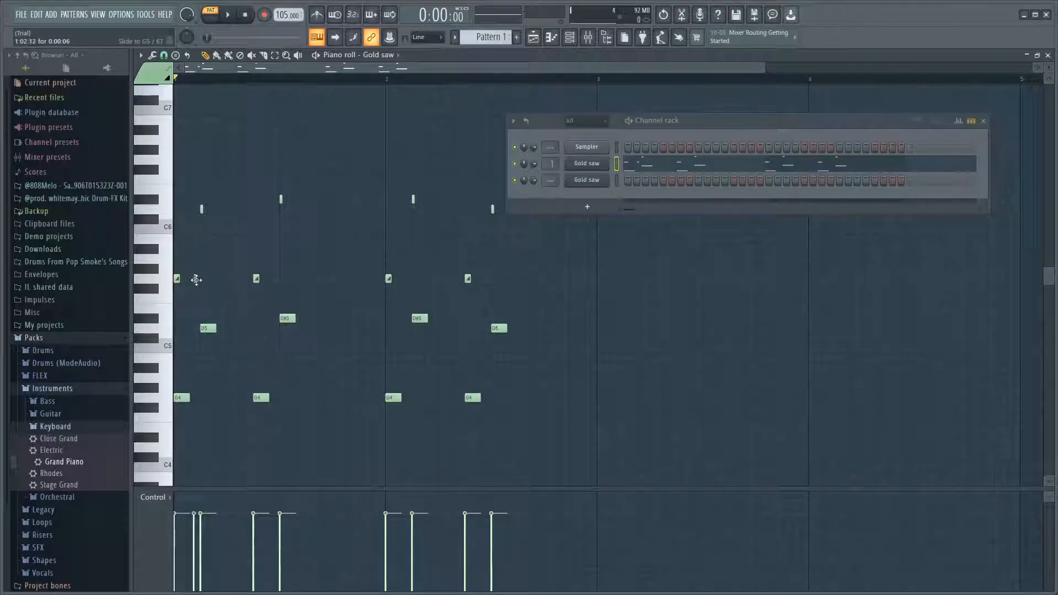
pyautogui.rightClick(196, 280)
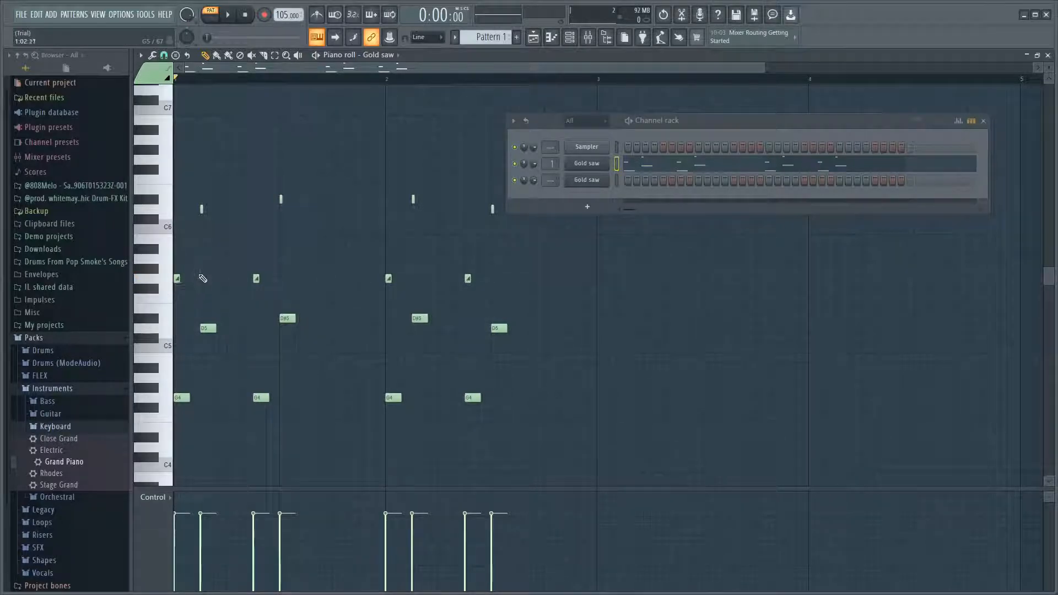
# - Check the first G4 note and play back the pattern
pyautogui.click(180, 399)
pyautogui.click(228, 19)
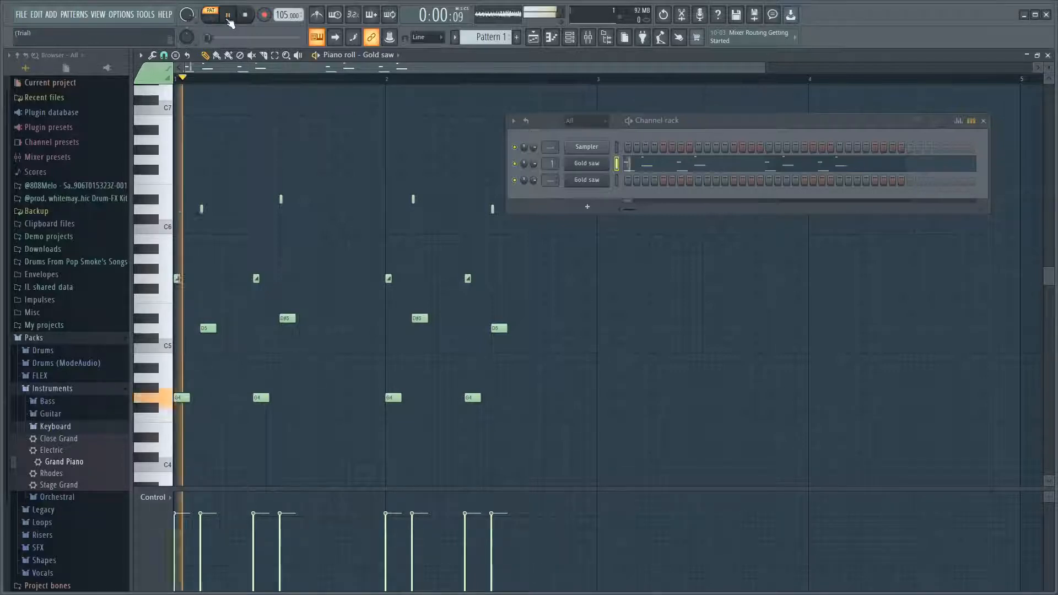
pyautogui.press('space')
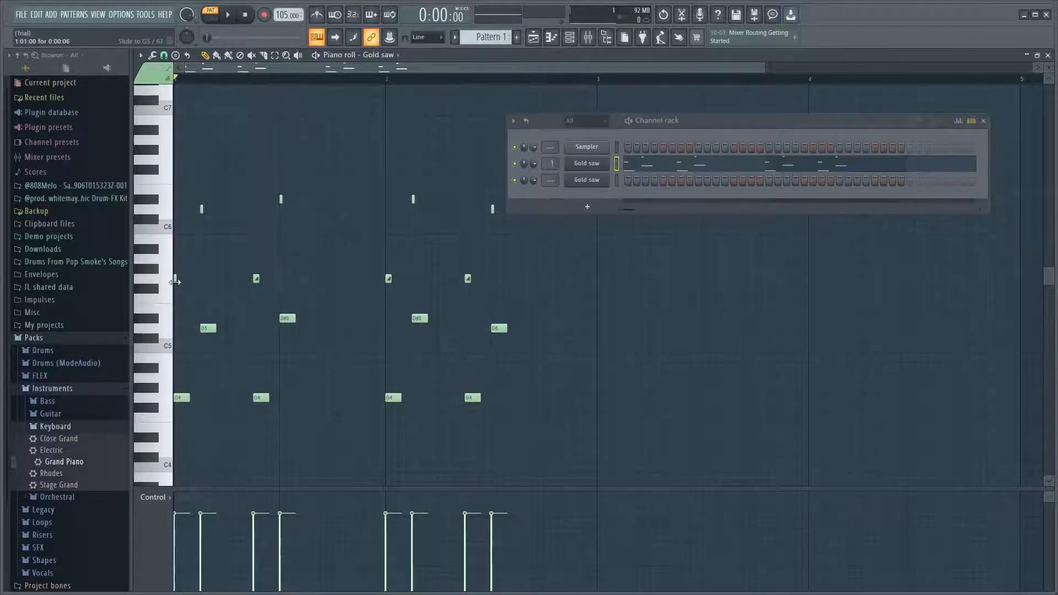
# - Adjust the length of the first G5 slide note and play back the pattern from the start
pyautogui.moveTo(178, 281); pyautogui.dragTo(180, 281)
pyautogui.click(231, 17)
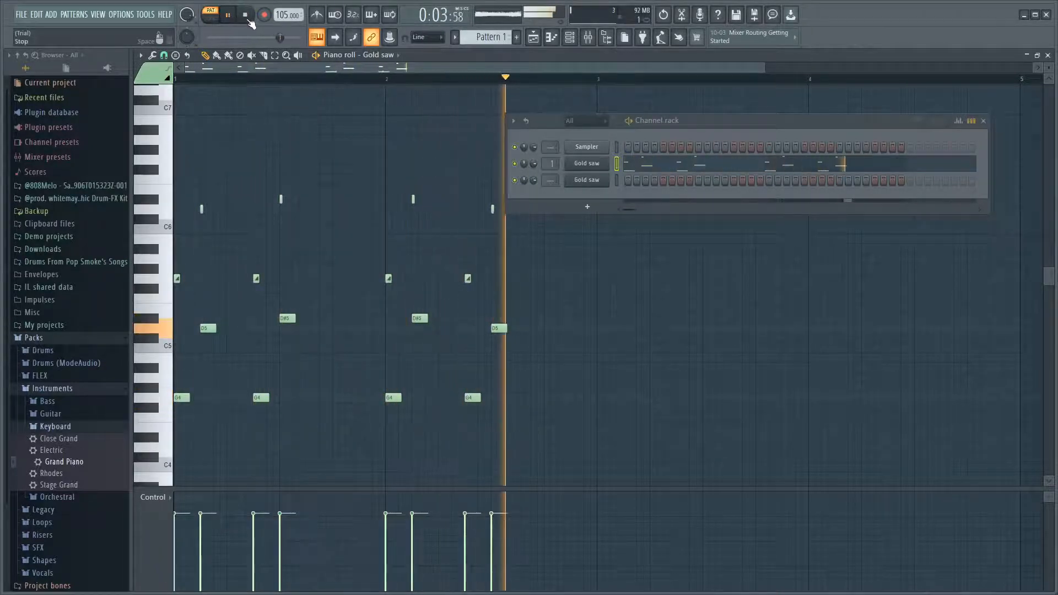
pyautogui.click(247, 16)
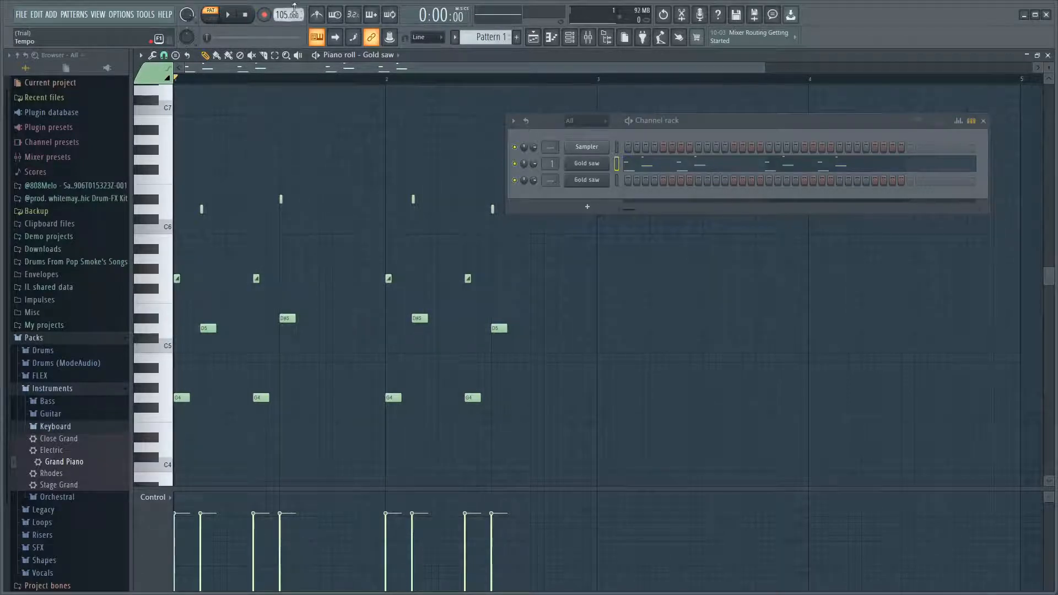
# - Play back the Gold saw pattern from the start and pause after its last note
pyautogui.press('space')
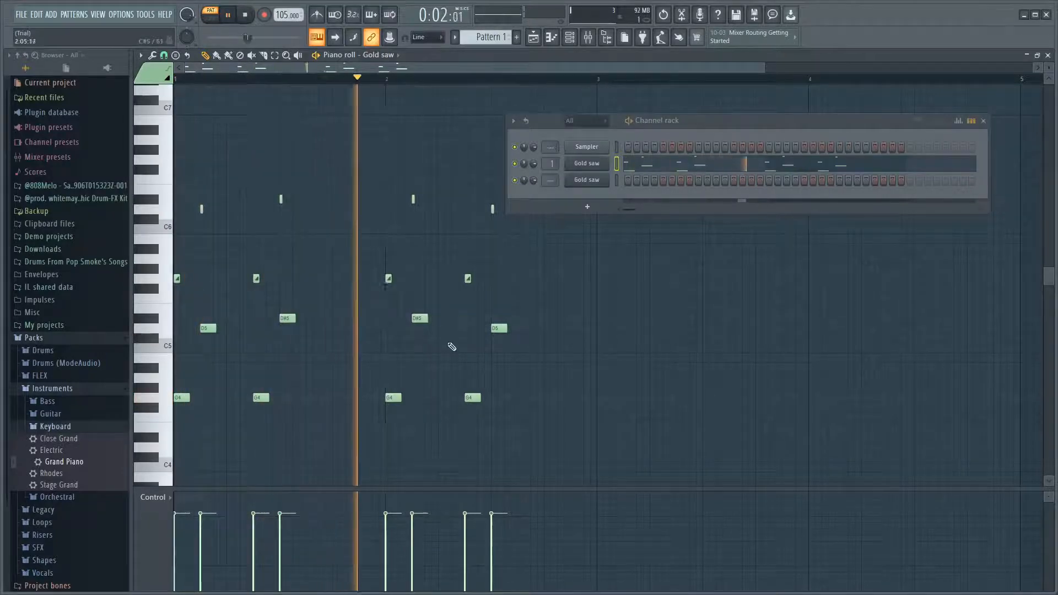
pyautogui.hotkey('ctrl', 'space')
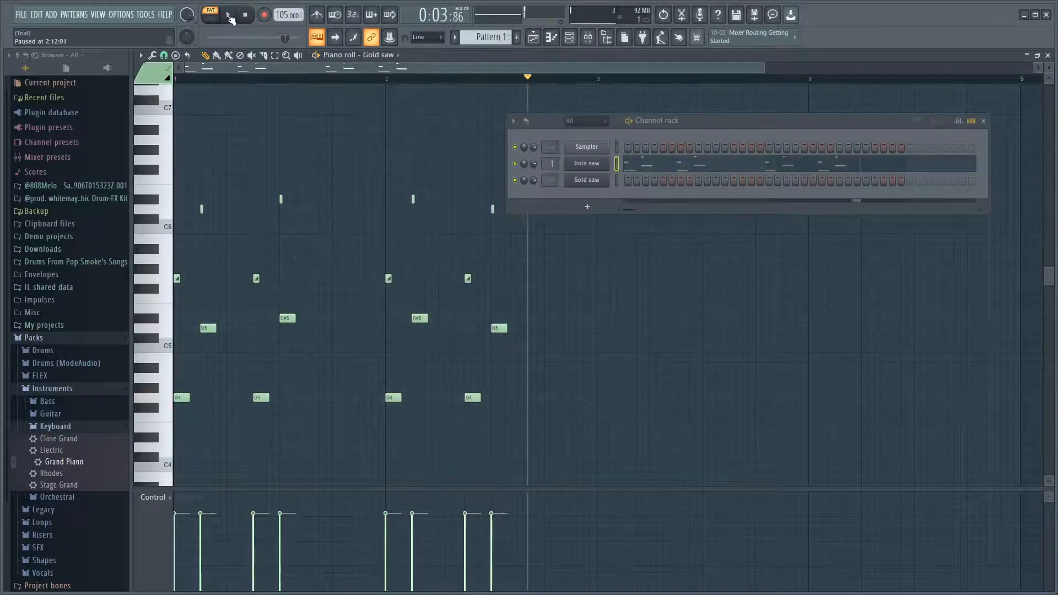
# - Review the Fruity Reeverb 2 dry and wet levels and the Fruity parametric EQ 2 curve on mixer Insert 1, closing both effects
pyautogui.click(588, 38)
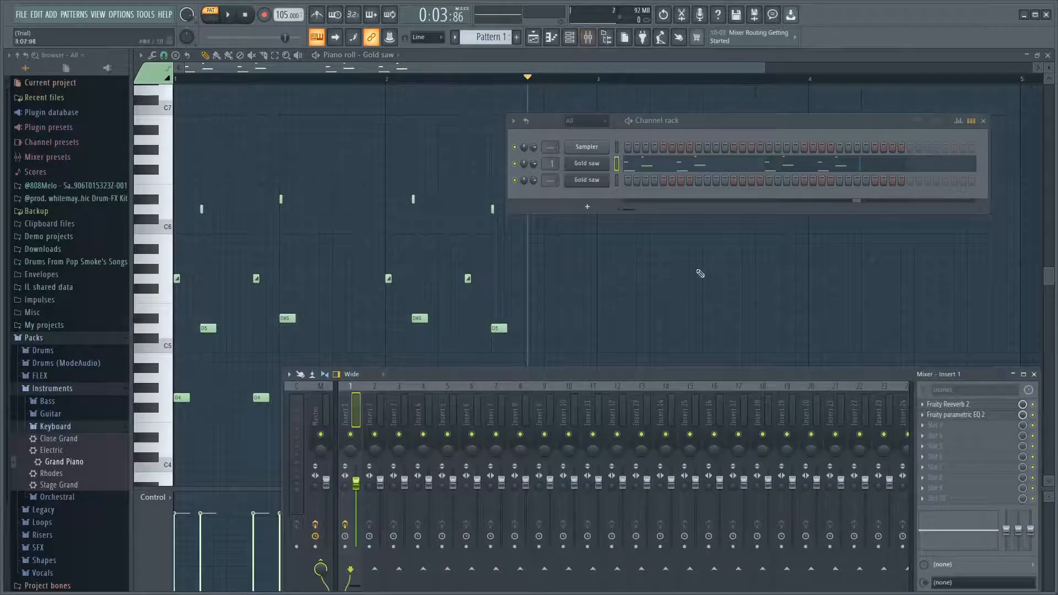
pyautogui.click(958, 405)
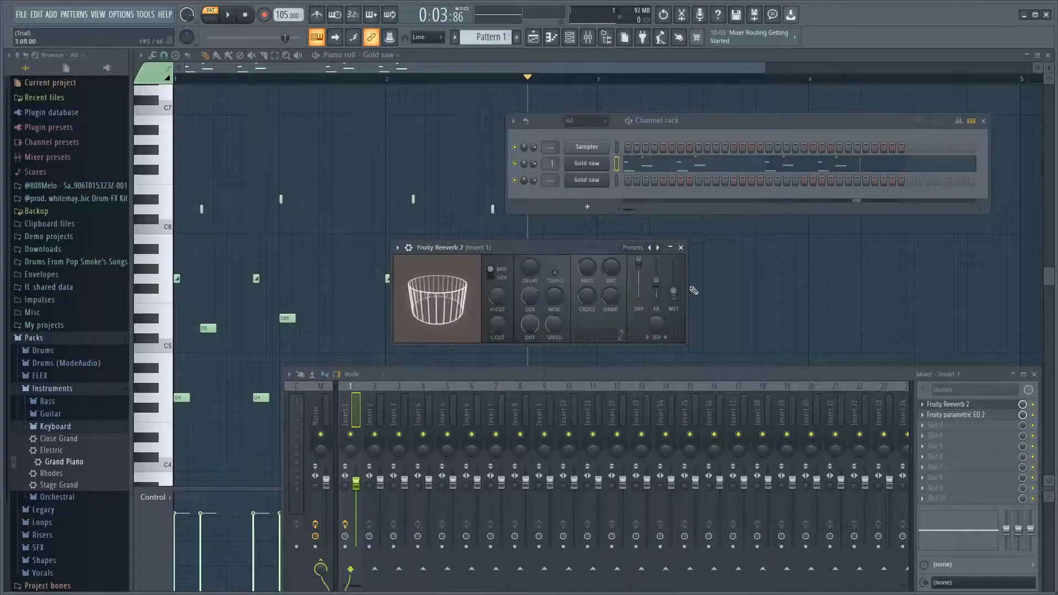
pyautogui.moveTo(673, 293)
pyautogui.mouseDown()
pyautogui.moveTo(683, 308)
pyautogui.moveTo(681, 293)
pyautogui.mouseUp()
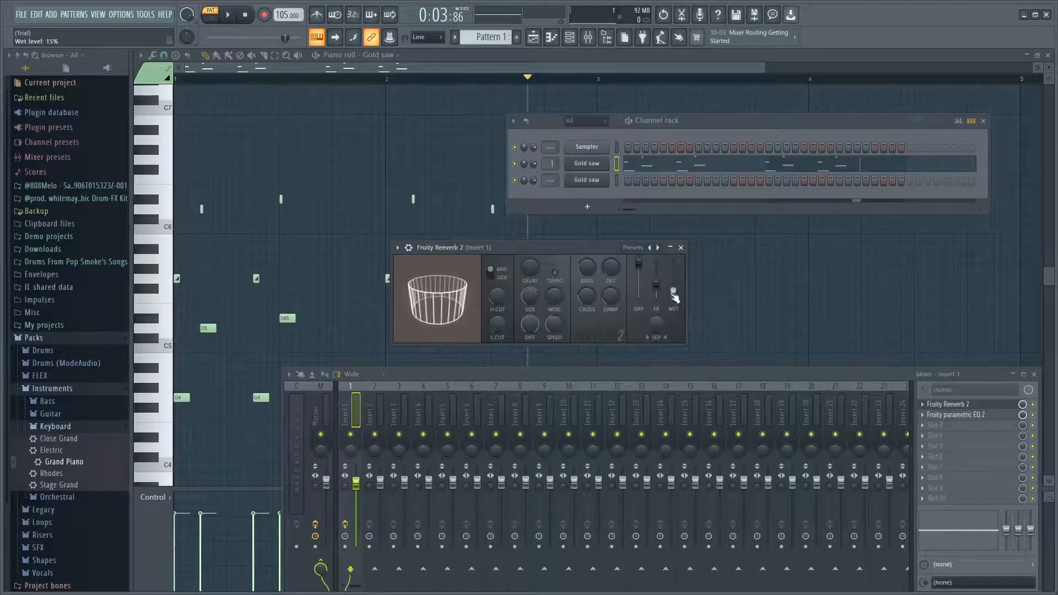
pyautogui.moveTo(638, 262); pyautogui.dragTo(638, 263)
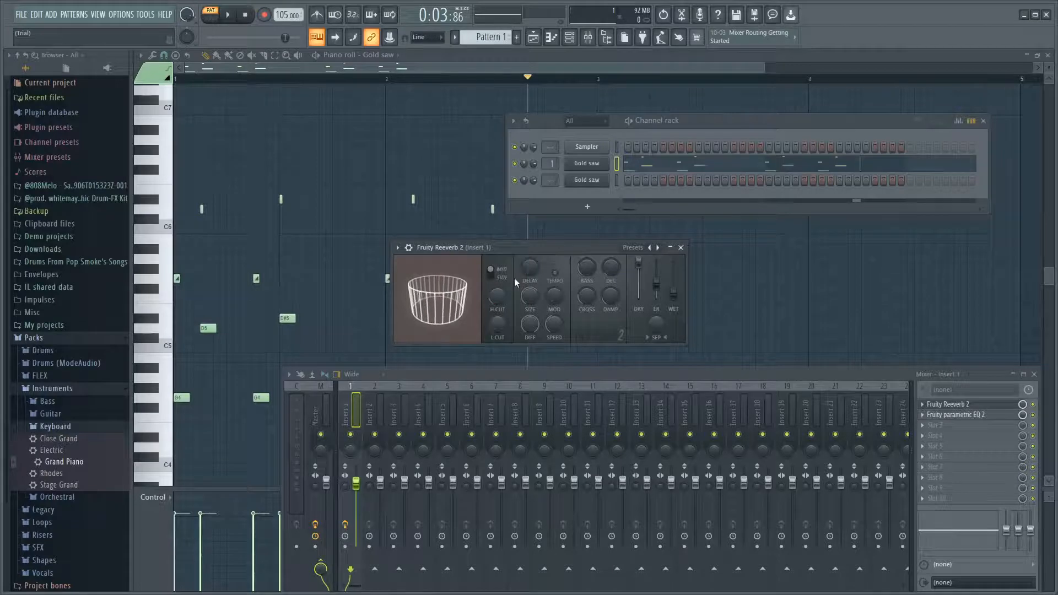
pyautogui.click(681, 247)
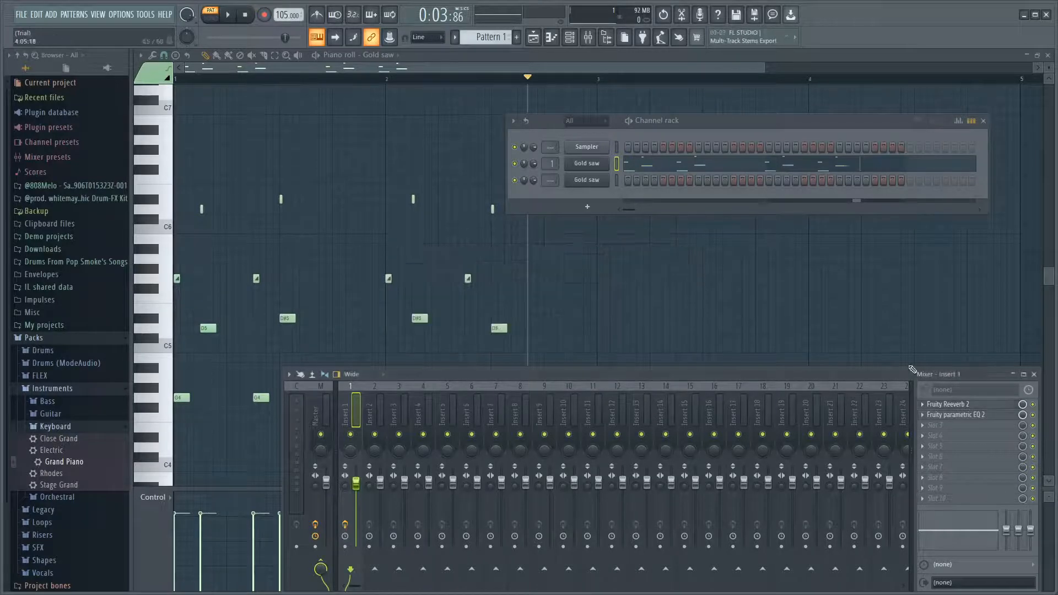
pyautogui.click(984, 417)
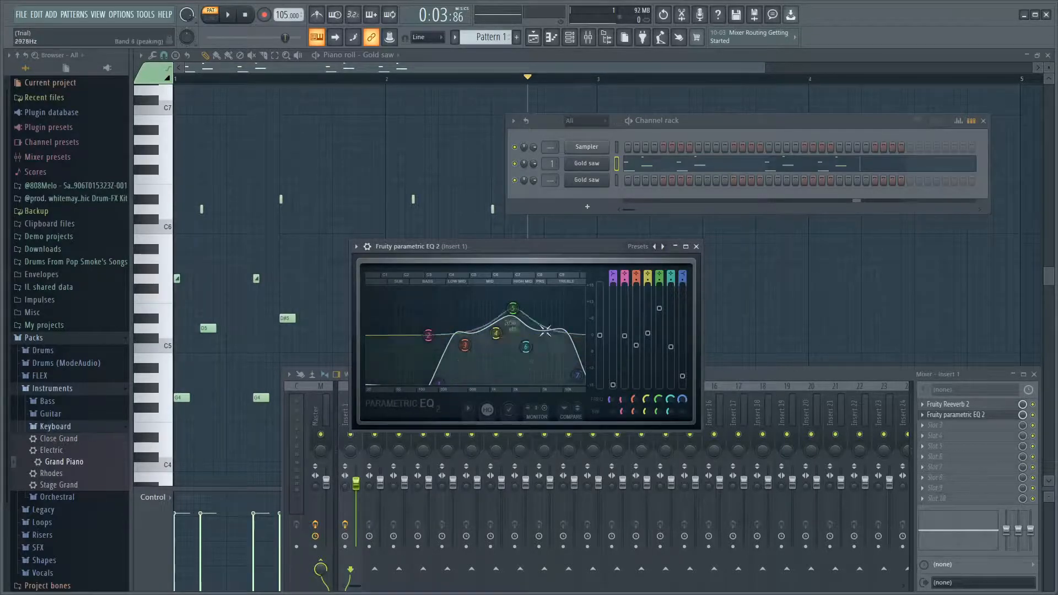
pyautogui.click(696, 247)
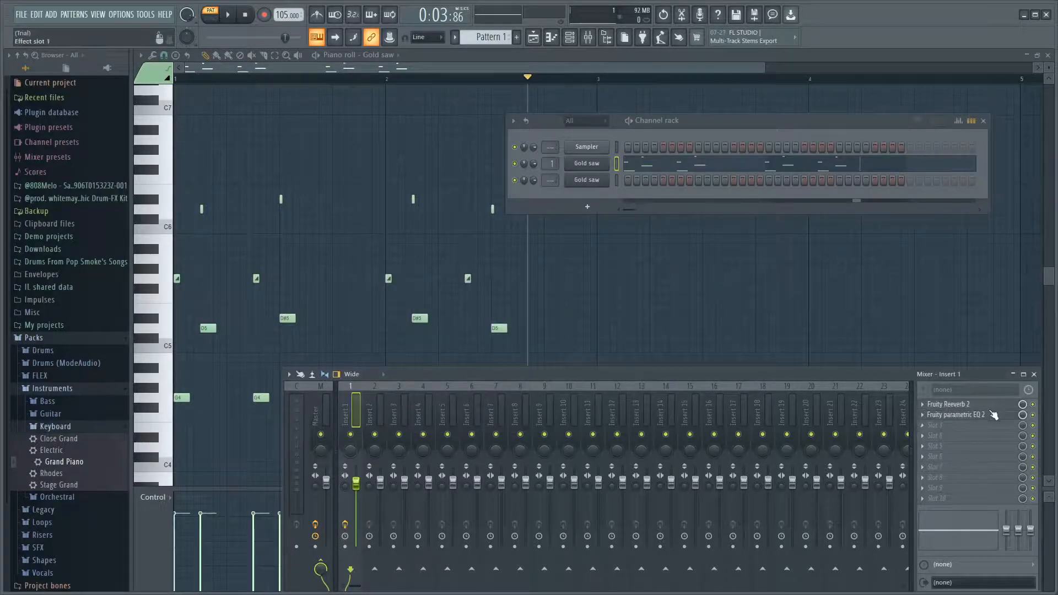
# - Browse the effect plugins available for empty Slot 3 on Insert 1 and leave the list without adding one
pyautogui.click(945, 429)
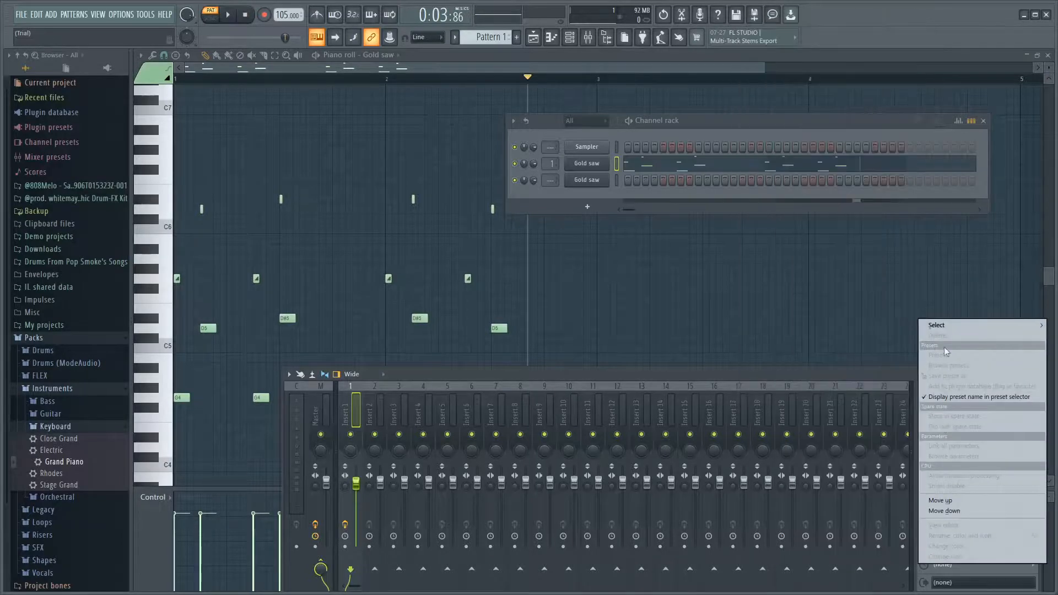
pyautogui.moveTo(950, 324)
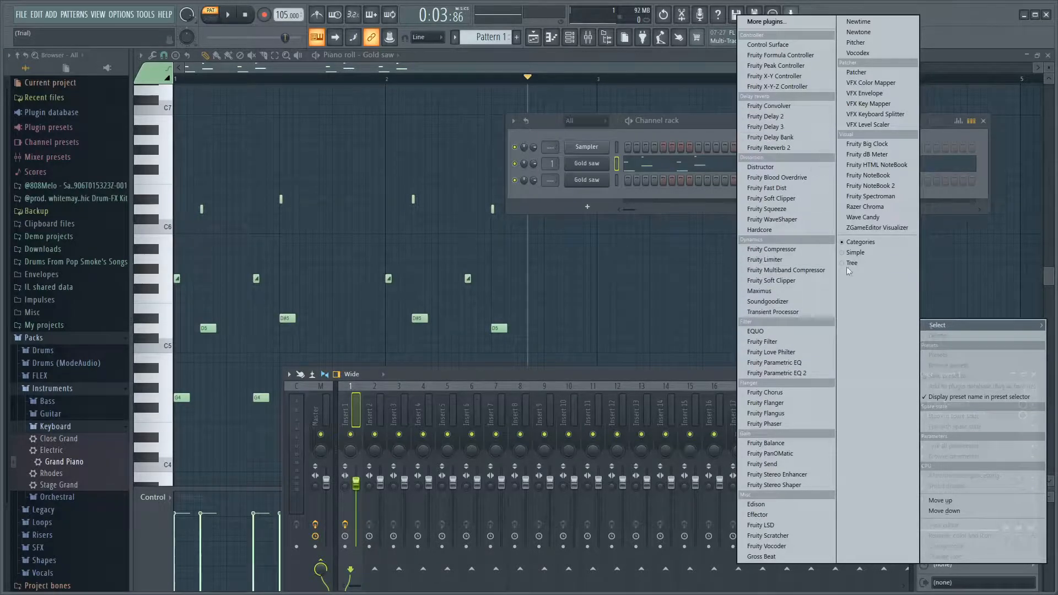
pyautogui.click(708, 370)
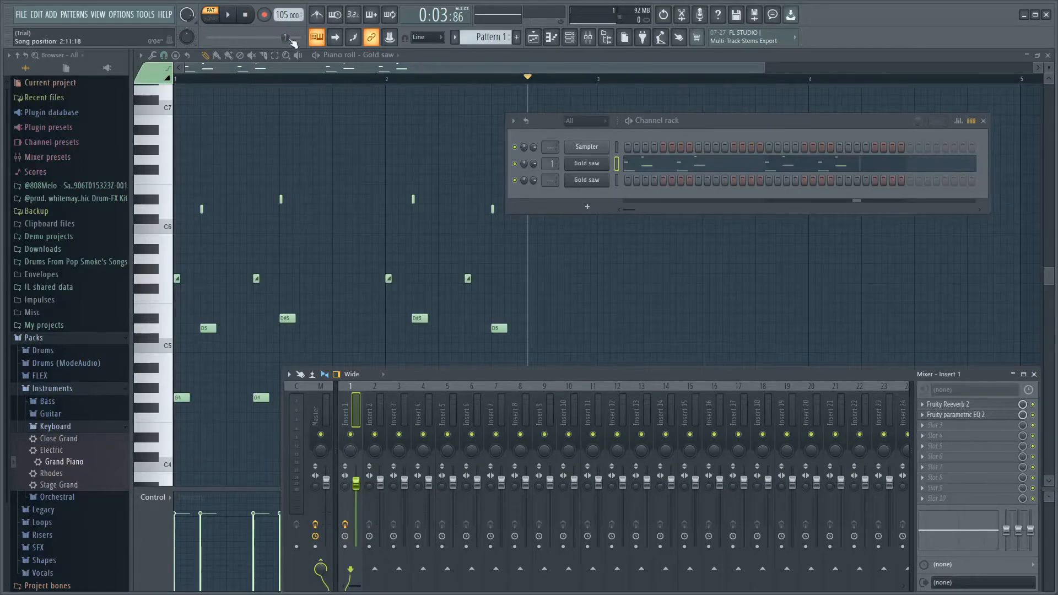
# - Return the playback position to the start of the pattern
pyautogui.moveTo(285, 37); pyautogui.dragTo(206, 37)
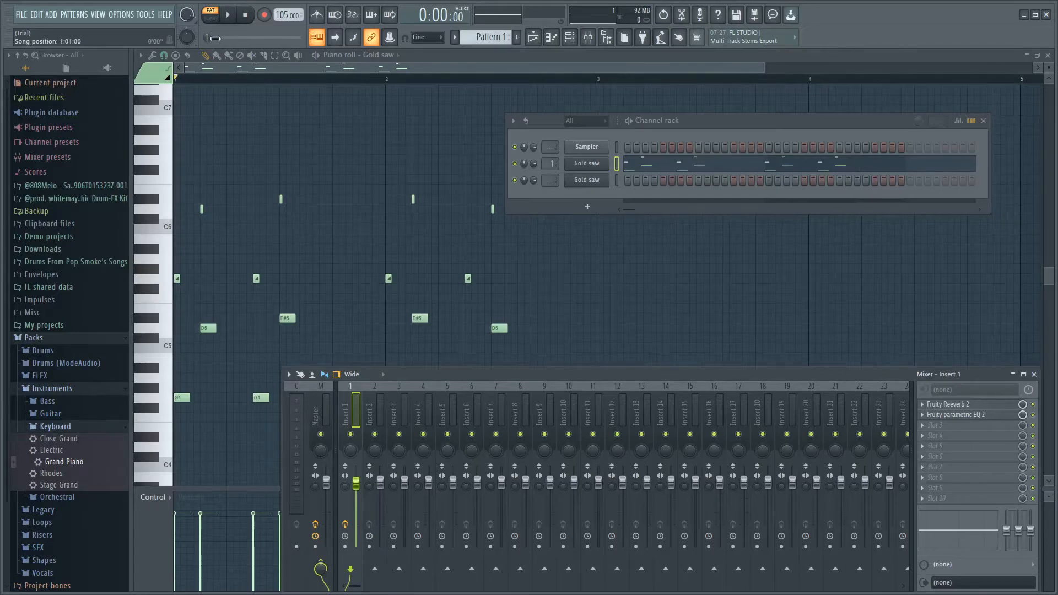